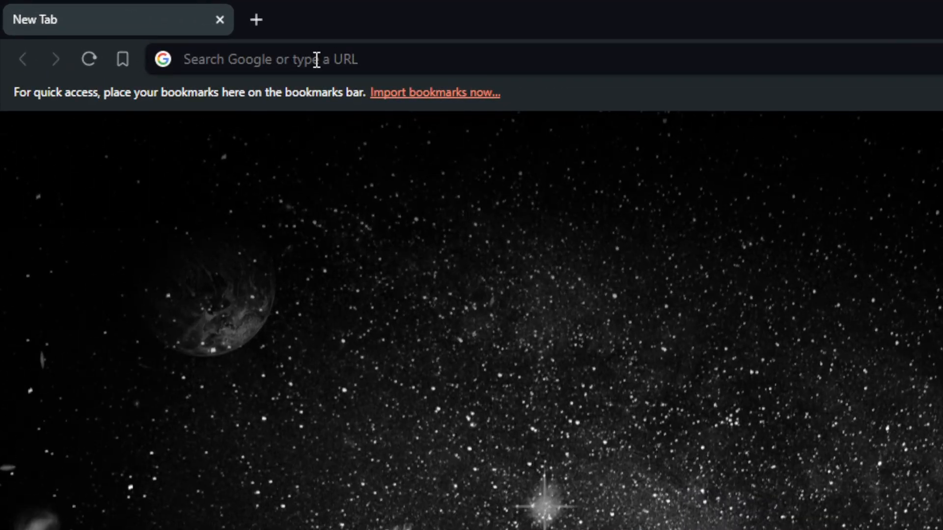
Step: Open wix.com in the browser to reach the Wix Studio sites dashboard
left_click(317, 60)
type("wix")
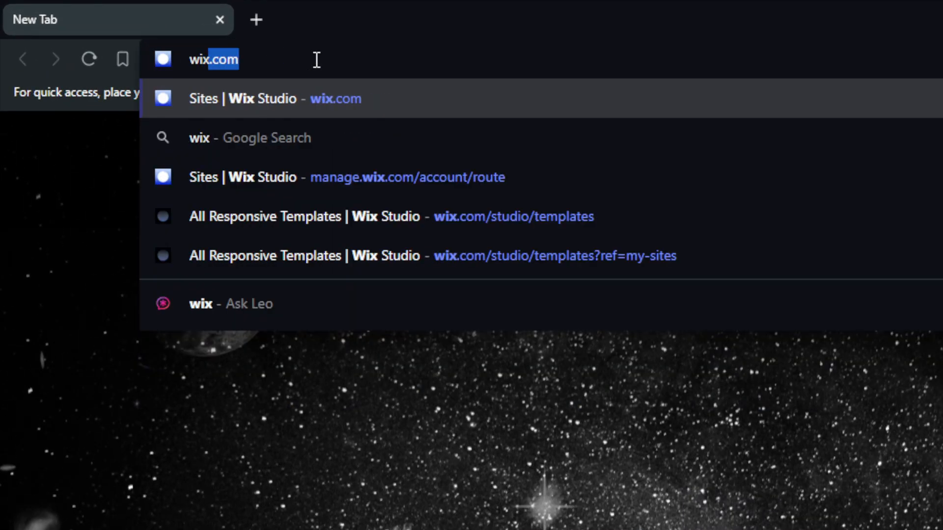
type(".c")
key("Return")
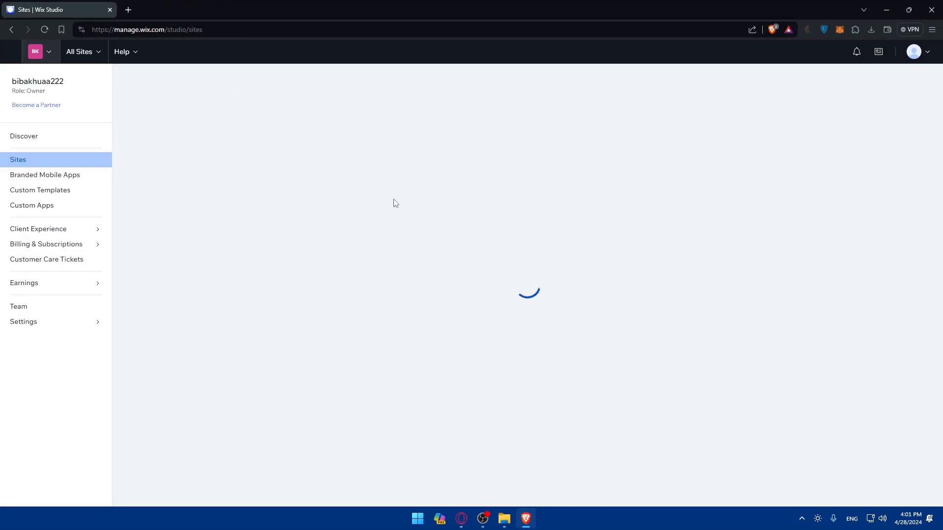
Step: Load the Wix homepage in a private window and go through its login page to the account sign-up page
key("ctrl+shift+n")
type("wix")
key("Return")
type("'")
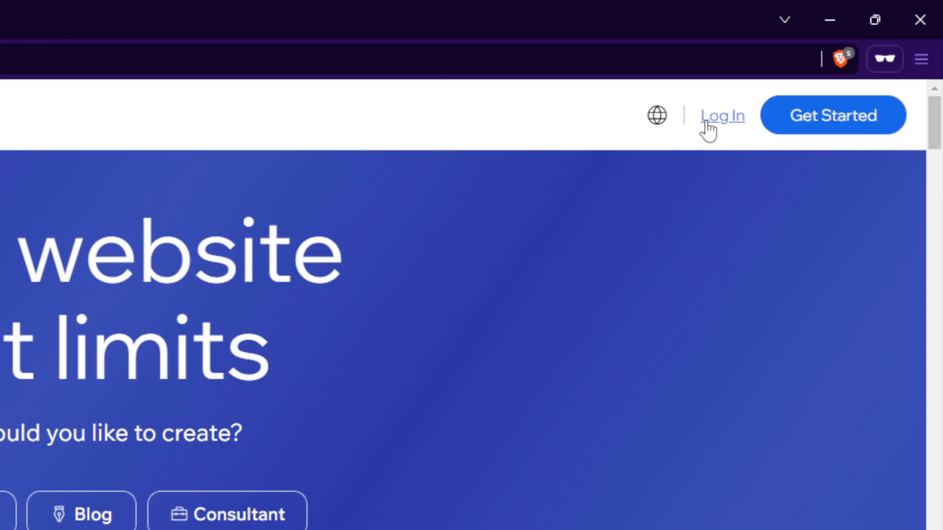
left_click(708, 125)
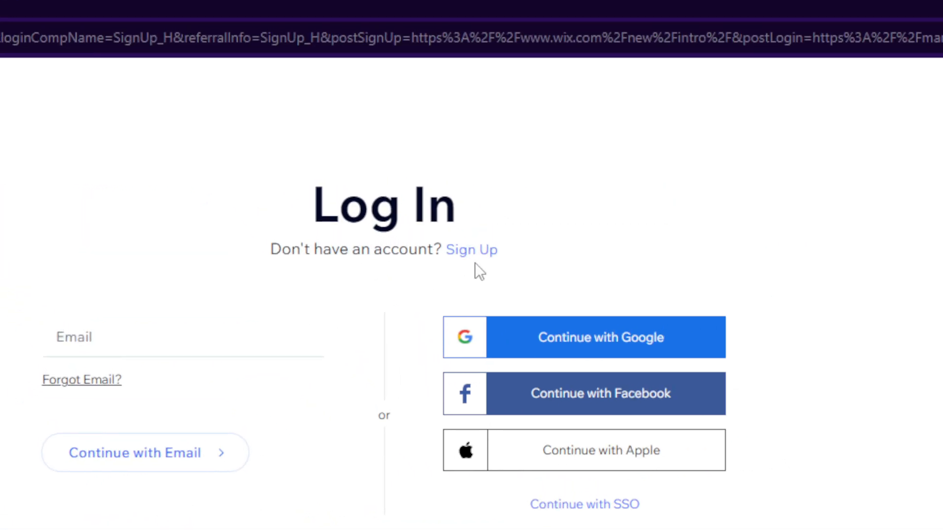
left_click(474, 260)
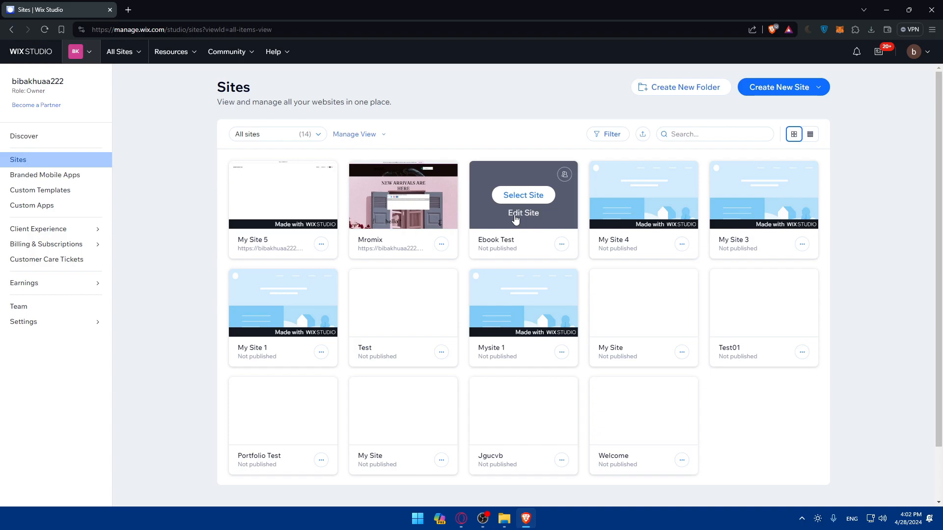
Step: Open My Site 5 for editing from the Sites dashboard
left_click(777, 92)
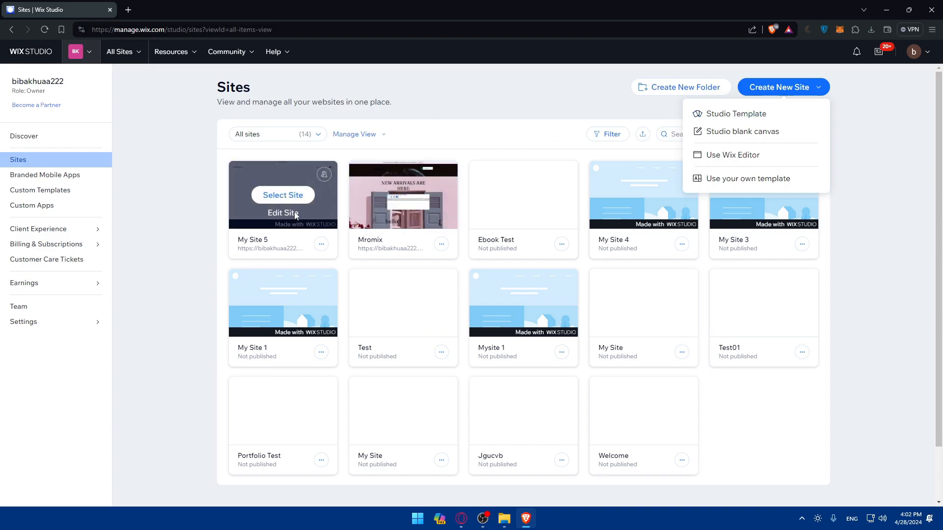
left_click(296, 216)
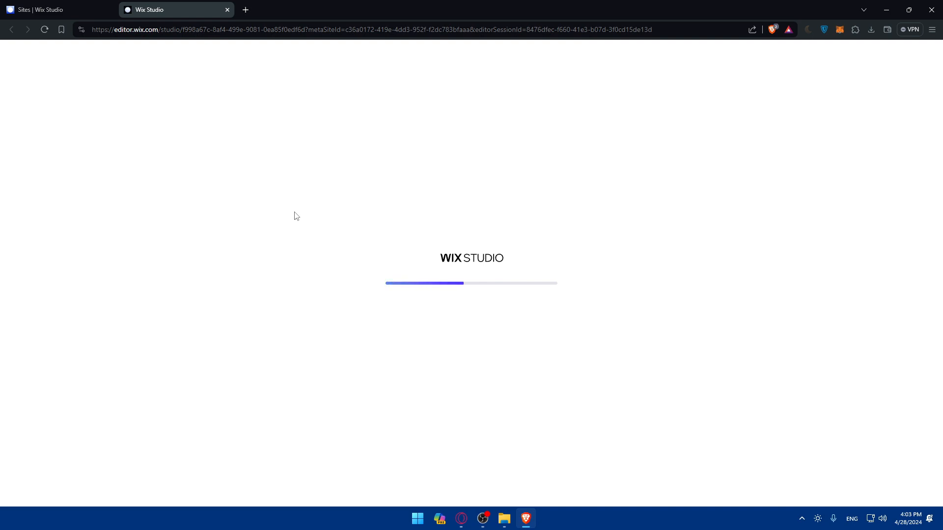
left_click(69, 7)
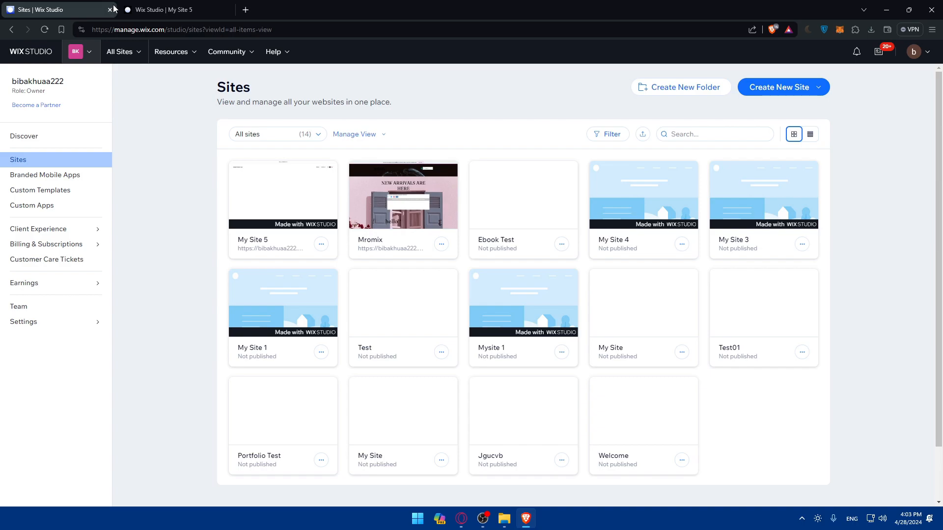
left_click(219, 10)
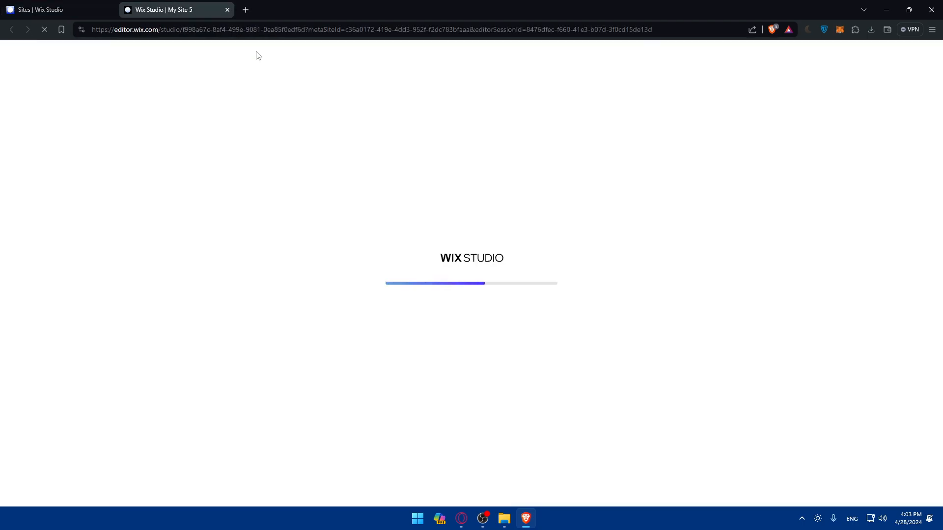
left_click(95, 10)
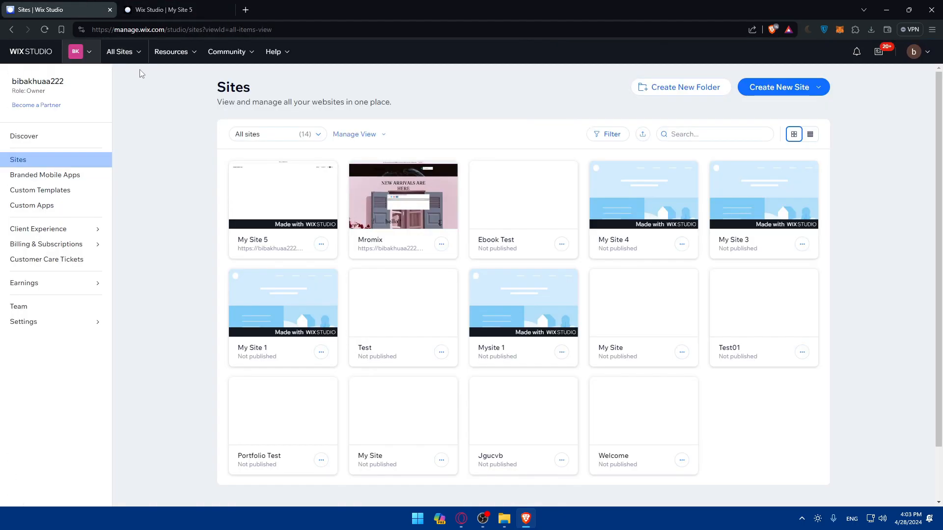
left_click(155, 16)
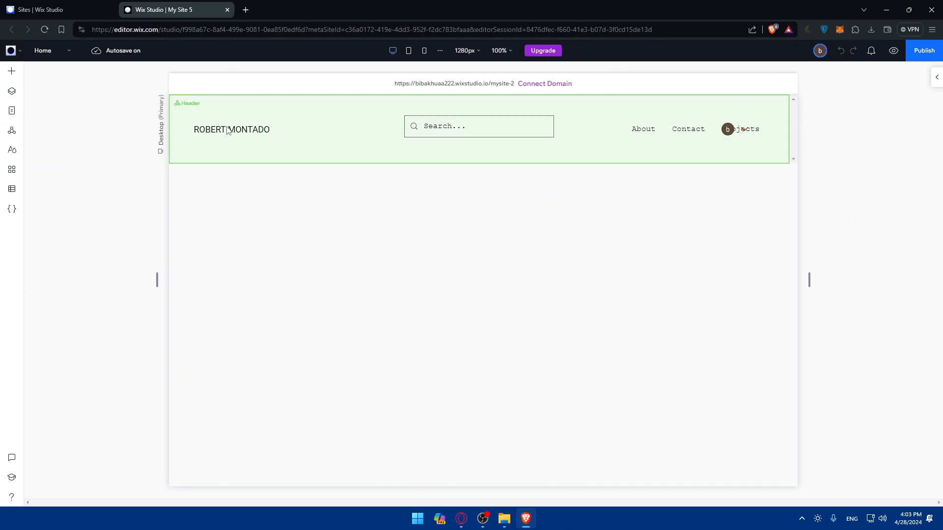
Step: Delete the site title text and the login bar from the page header
left_click(251, 129)
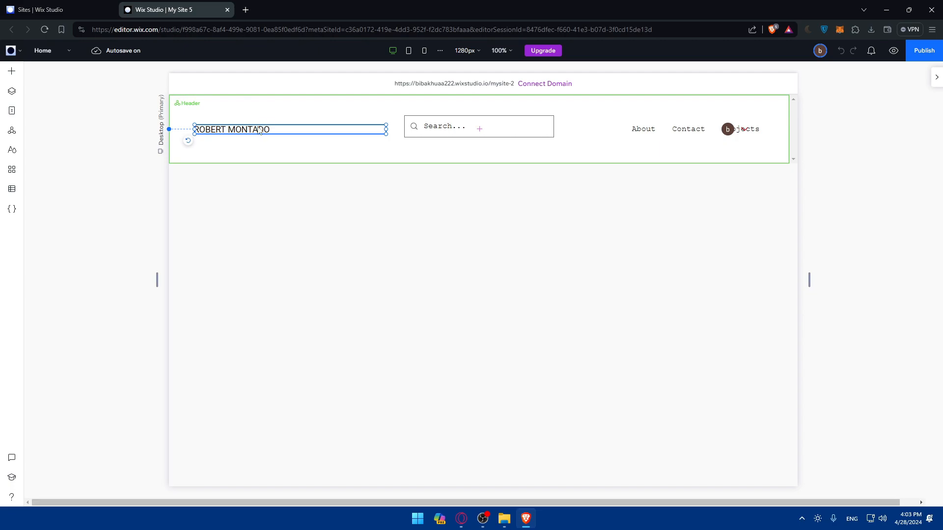
key("Delete")
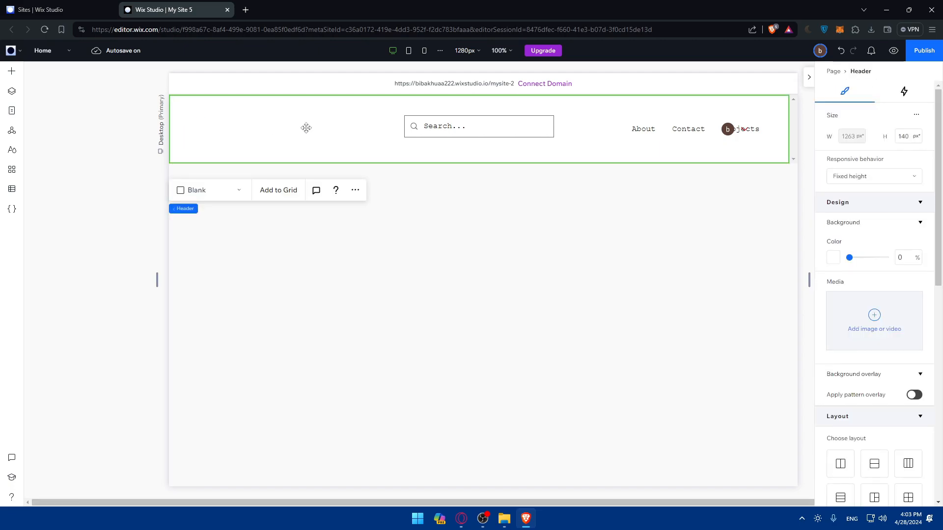
left_click(729, 129)
key("Delete")
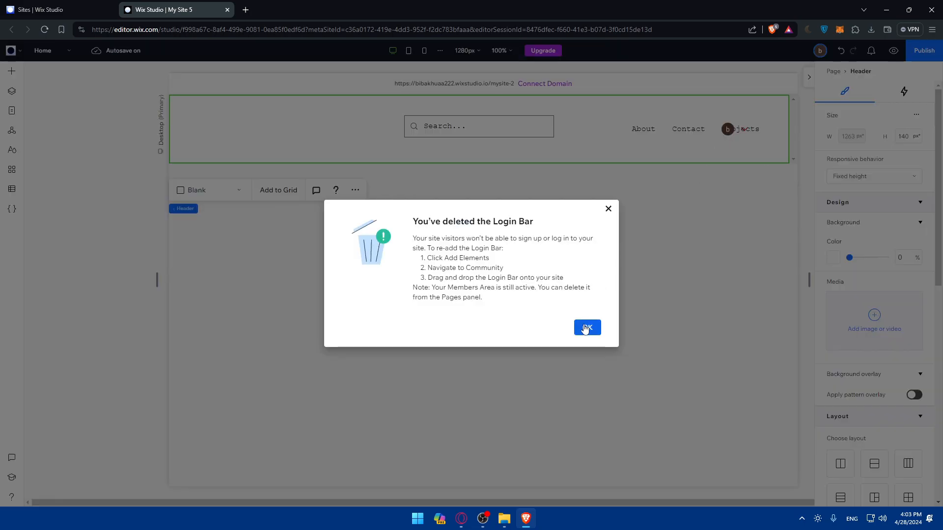
left_click(585, 329)
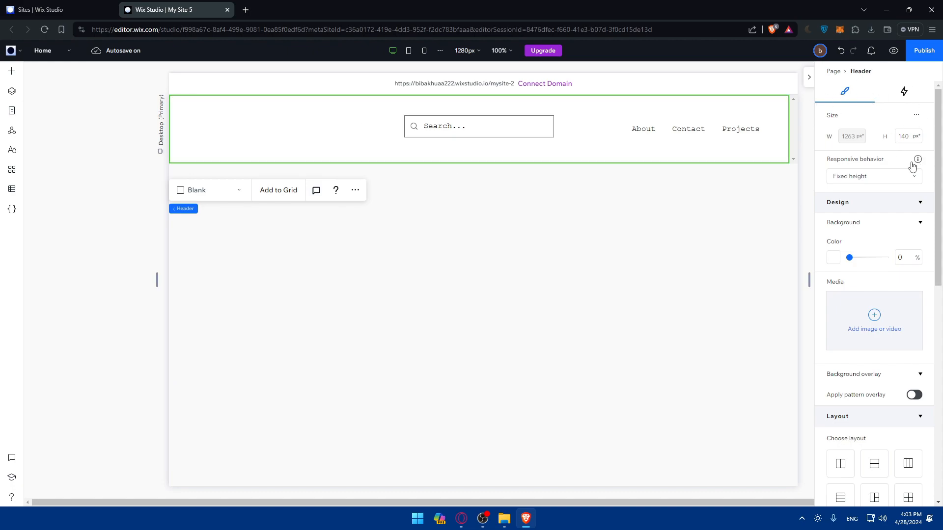
Step: Open the media chooser for the header background and view the option to upload a file from the computer
scroll(893, 118, "down", 2)
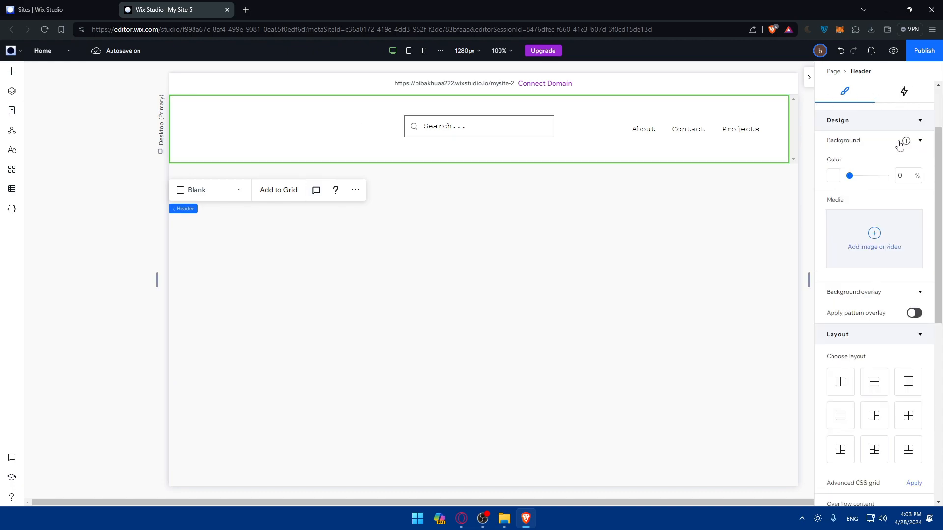
left_click(875, 235)
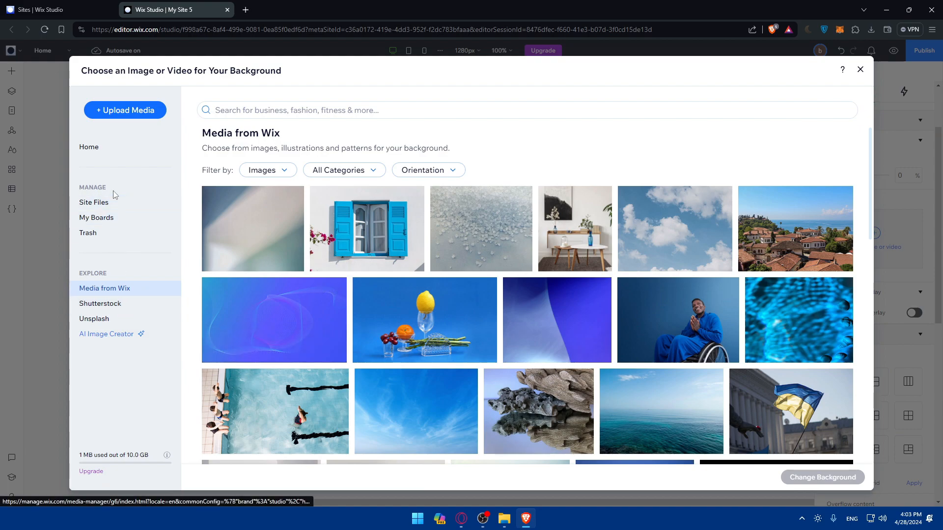
left_click(142, 113)
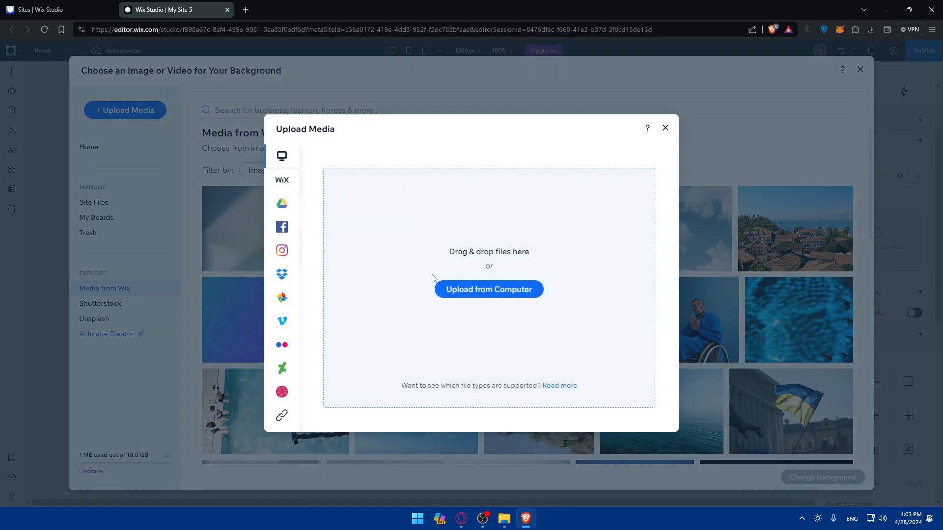
left_click(484, 293)
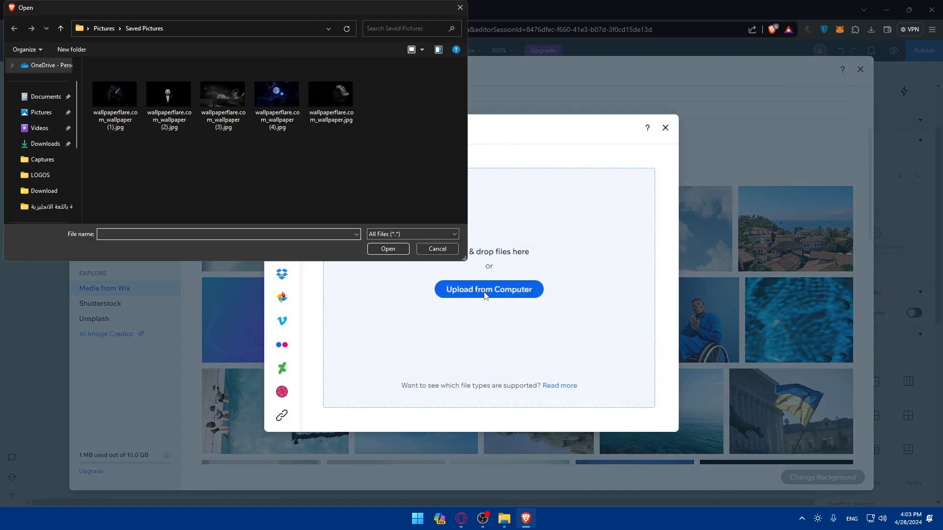
left_click(460, 8)
left_click(665, 128)
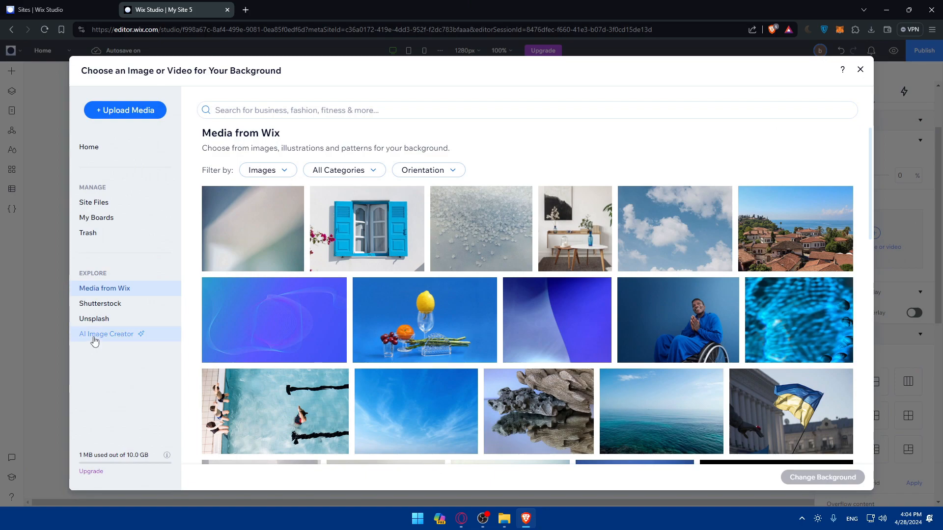
Step: Generate an image with the AI Image Creator from the prompt "tomato driving a car", and create a second version
left_click(96, 336)
left_click(189, 169)
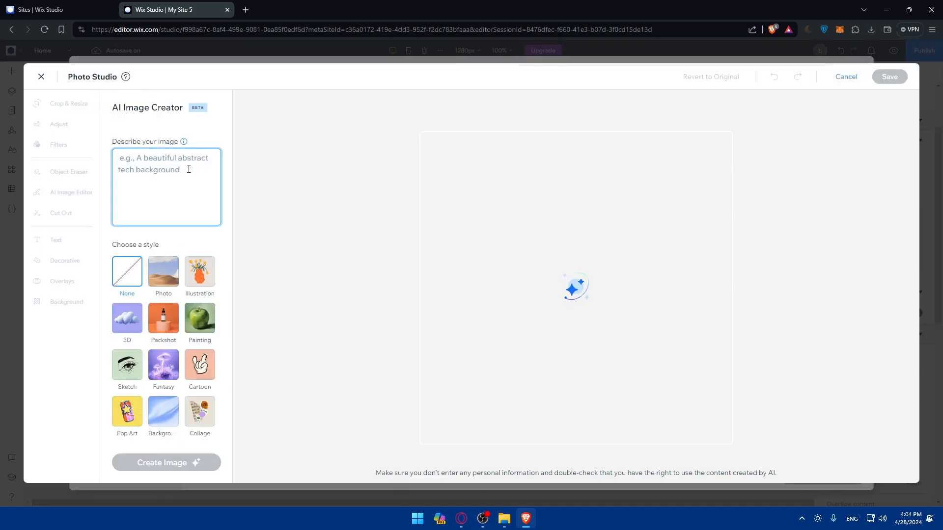
type("tomo")
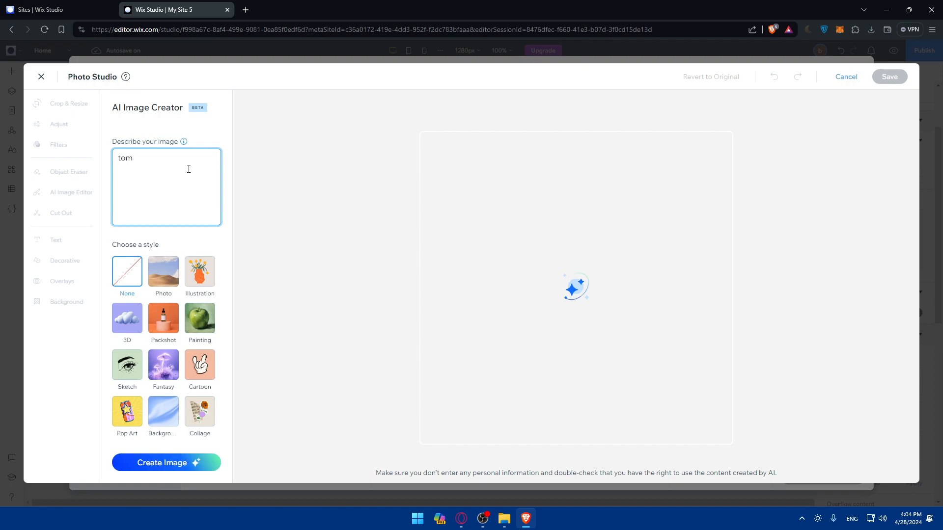
type("to driving a ")
type("do")
key("BackSpace")
type("ar")
key("Return")
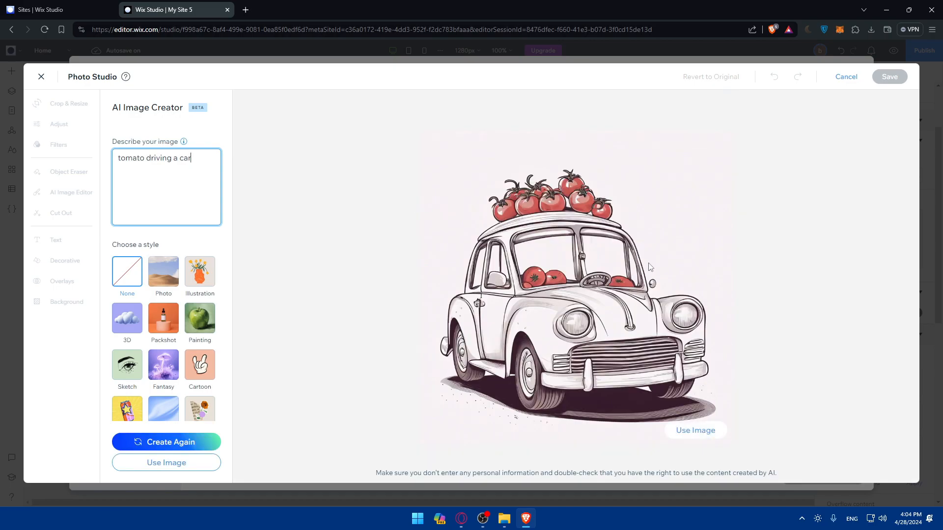
left_click(194, 443)
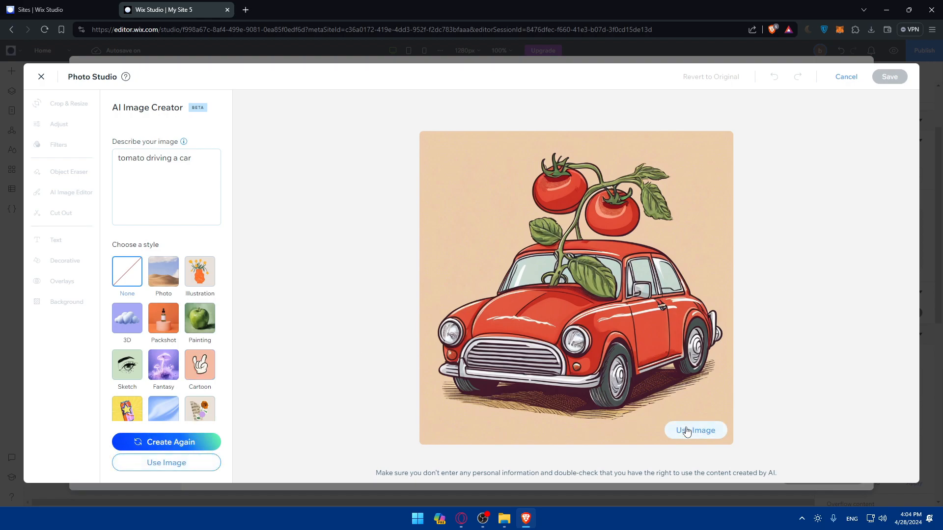
Step: Use the generated car image, upscale it and flip it horizontally, saving the result to the site files
left_click(688, 431)
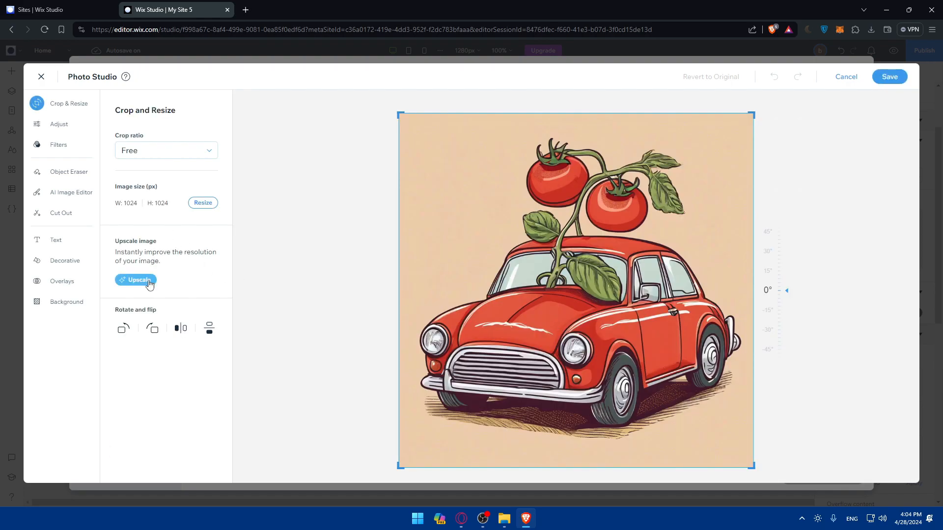
left_click(137, 280)
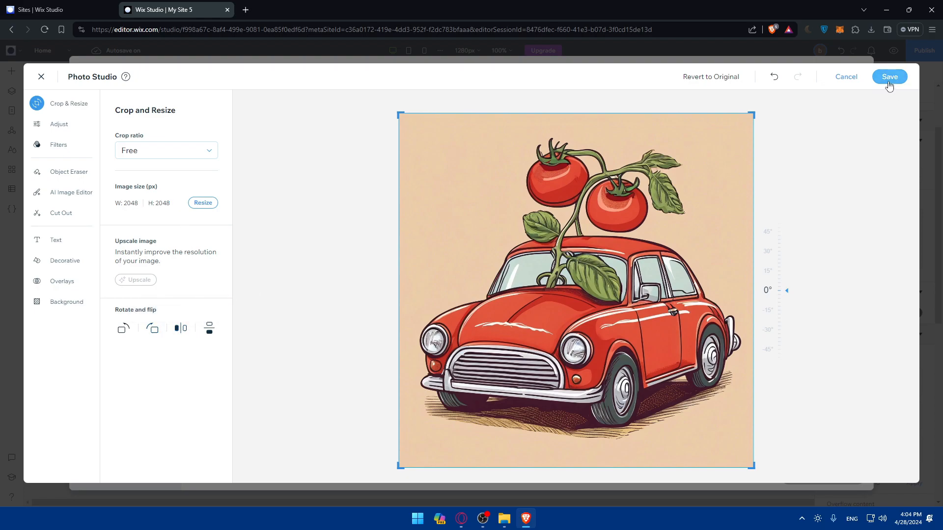
left_click(181, 328)
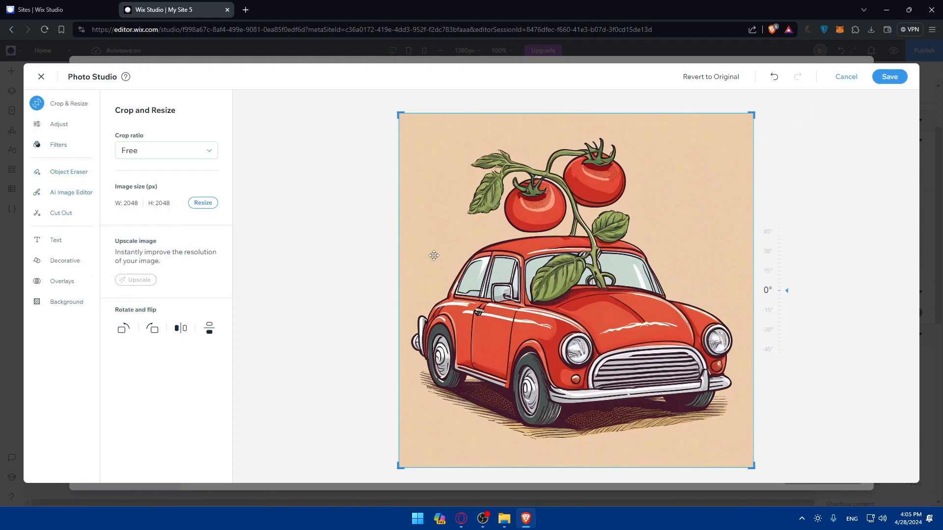
left_click(878, 84)
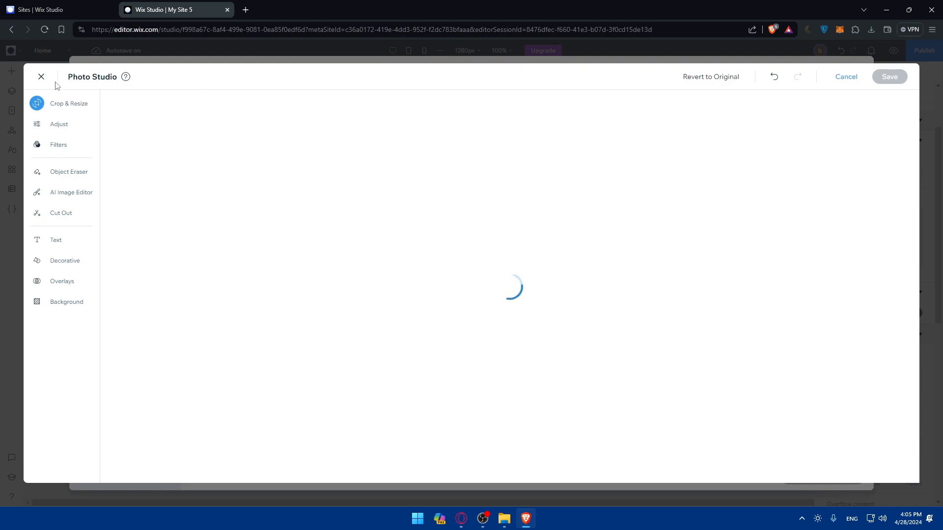
left_click(42, 76)
left_click(605, 233)
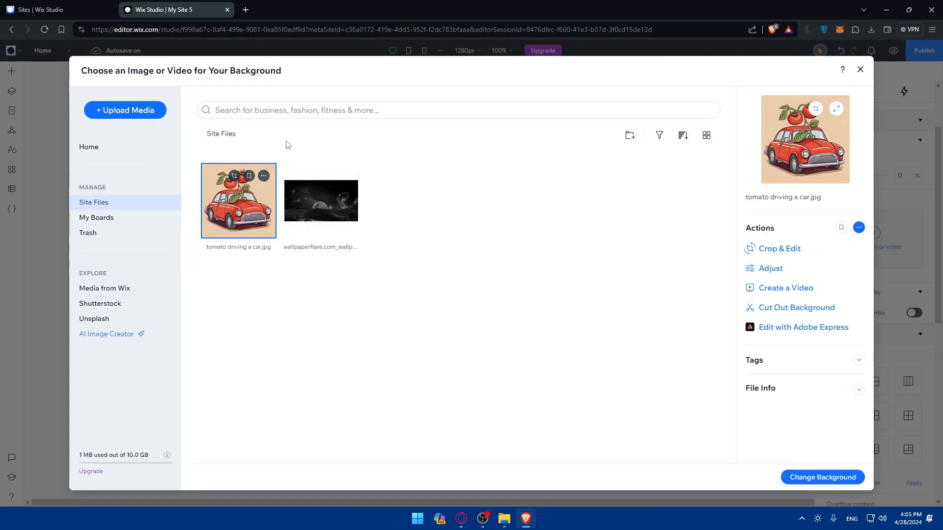
Step: Set "tomato driving a car.jpg" from the site files as the header's background image
left_click(860, 70)
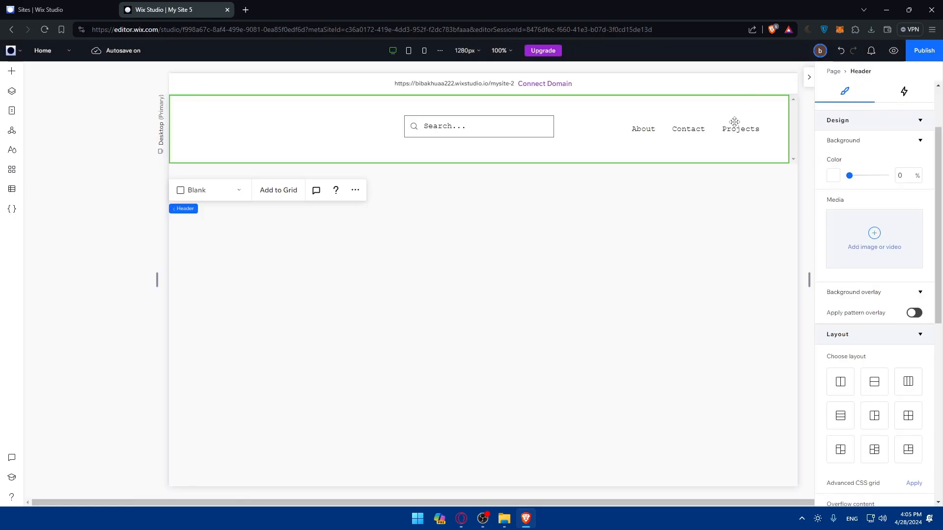
left_click(873, 238)
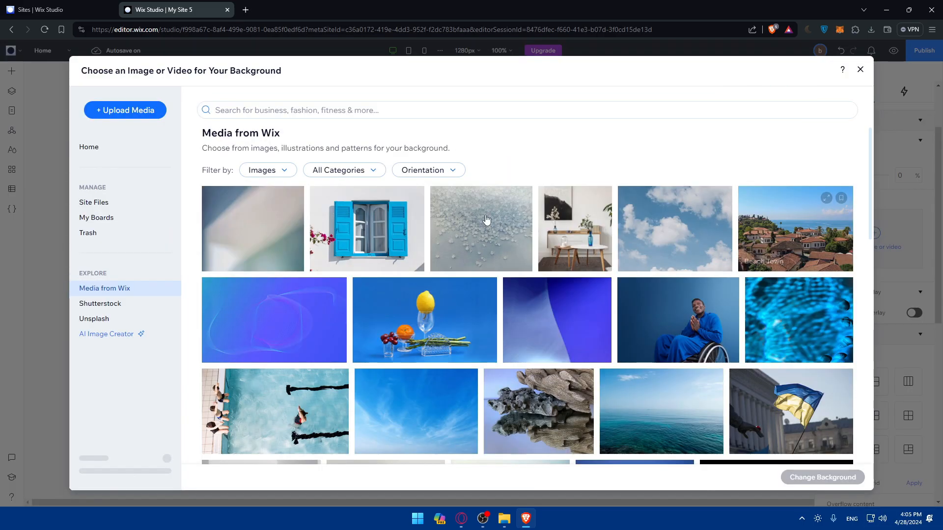
left_click(102, 203)
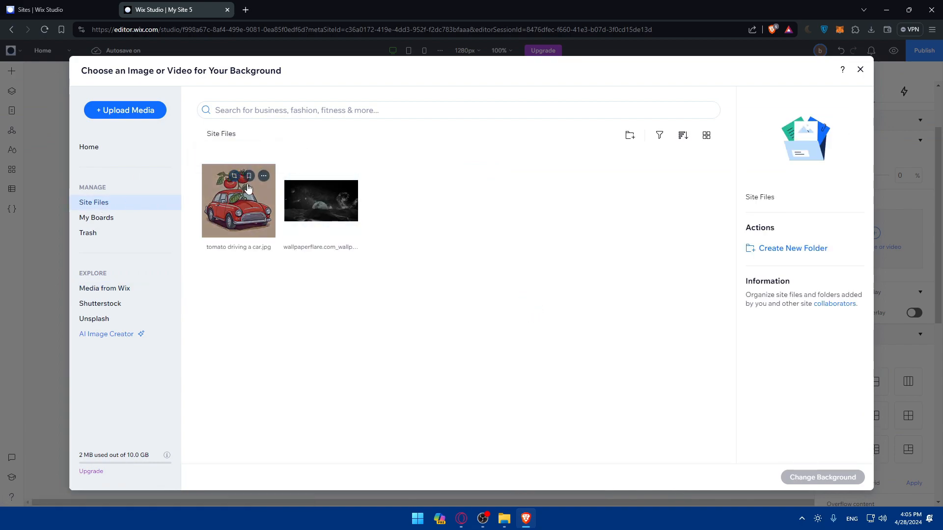
left_click(216, 194)
left_click(808, 477)
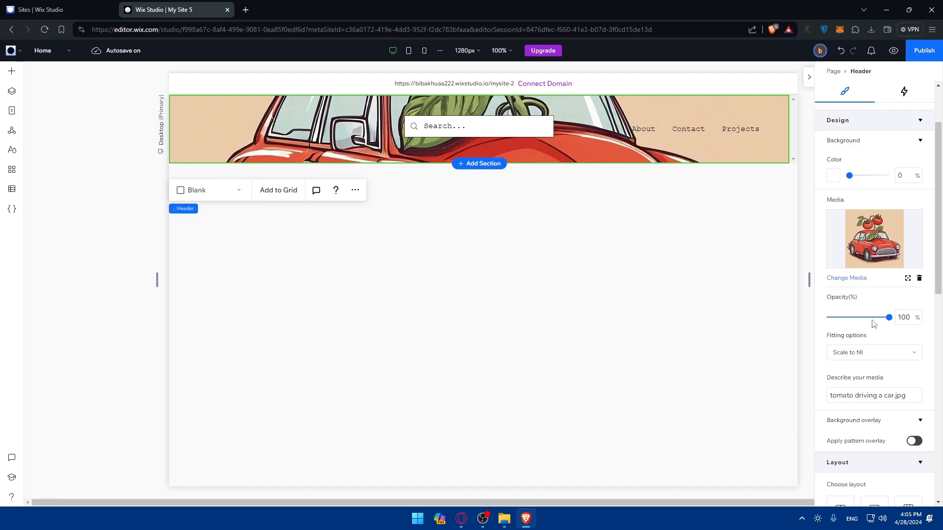
Step: Lower the opacity of the header's background image and remove the image from the header
left_click_drag(892, 321, 857, 319)
left_click(920, 279)
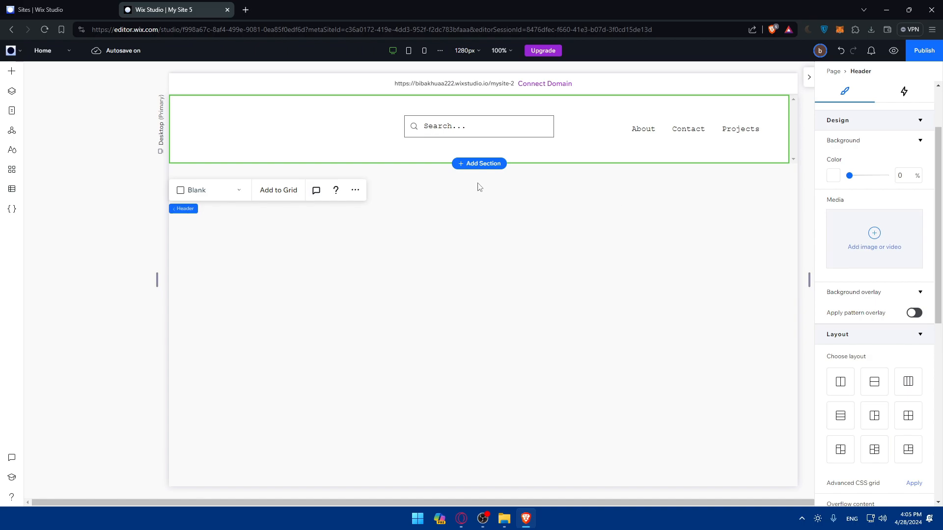
left_click(11, 73)
left_click(131, 124)
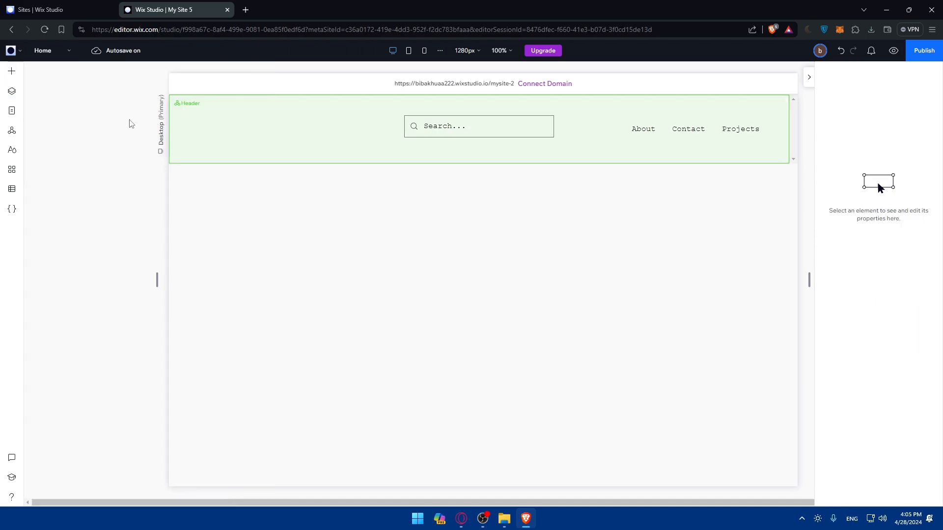
Step: Move the desert image to the left end of the header and shrink it to about 178 × 119 px
left_click(469, 142)
left_click_drag(469, 143, 252, 139)
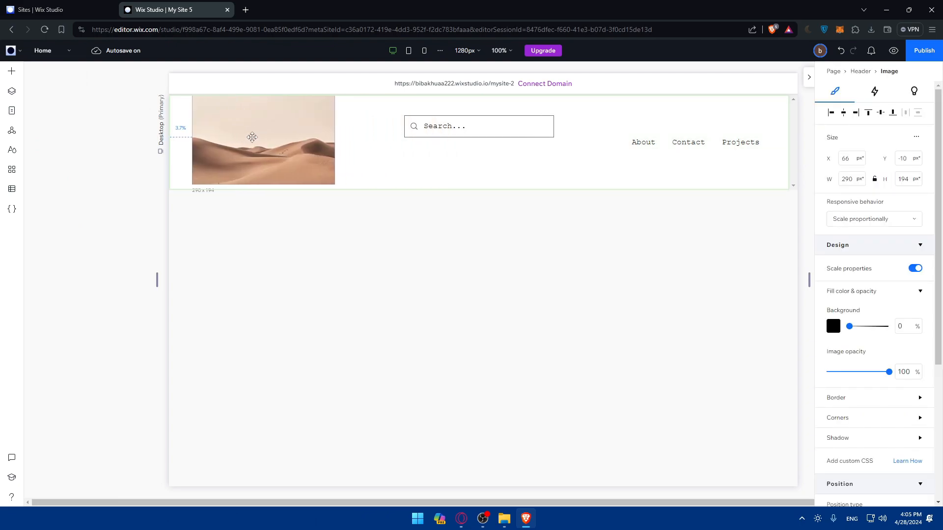
left_click_drag(327, 181, 242, 135)
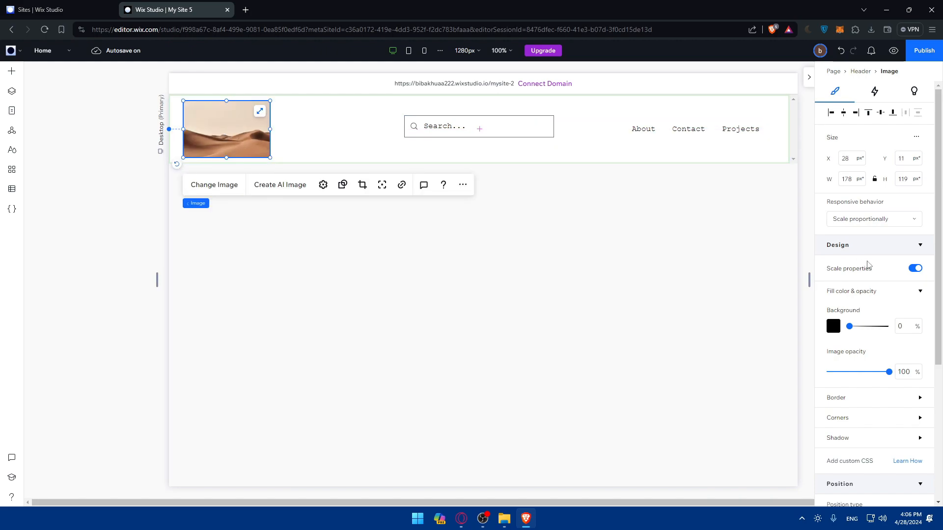
scroll(866, 265, "down", 4)
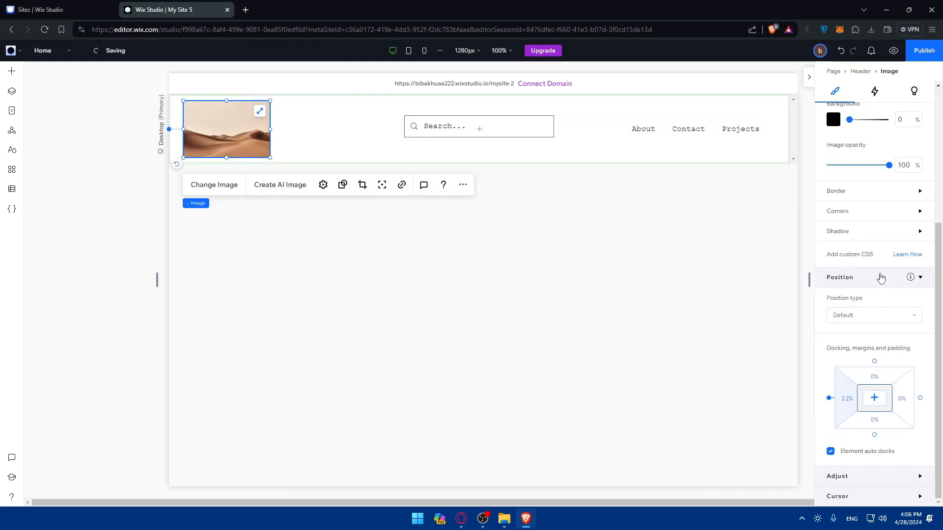
scroll(883, 285, "up", 4)
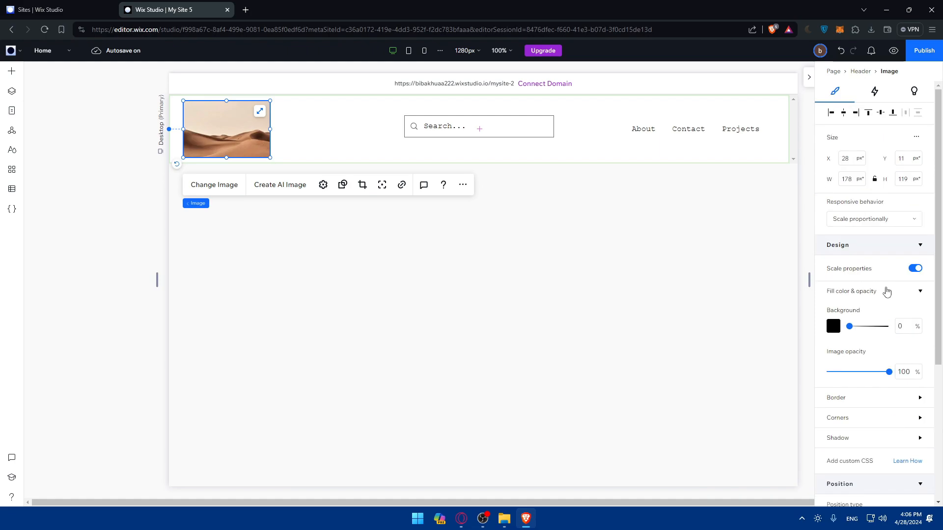
Step: Replace the header's desert image with "tomato driving a car.jpg" from the site files
left_click(199, 186)
left_click(238, 201)
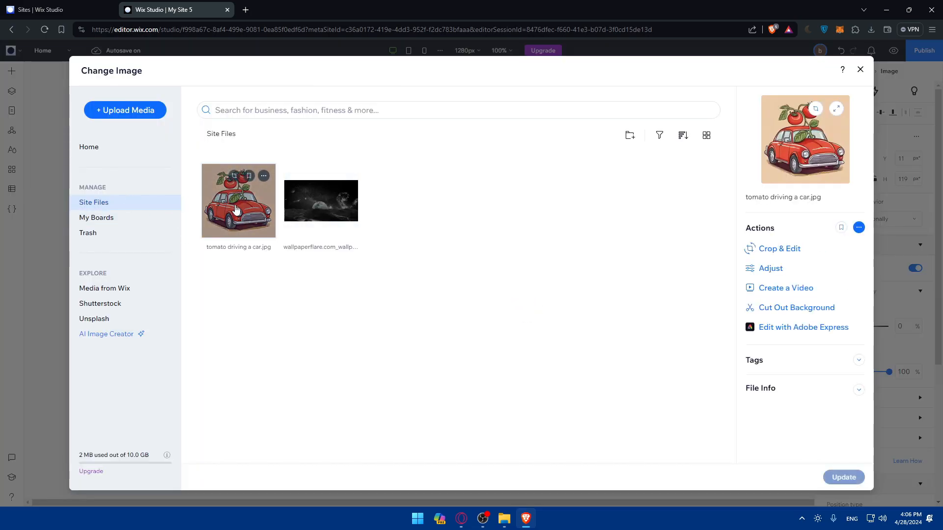
left_click(843, 477)
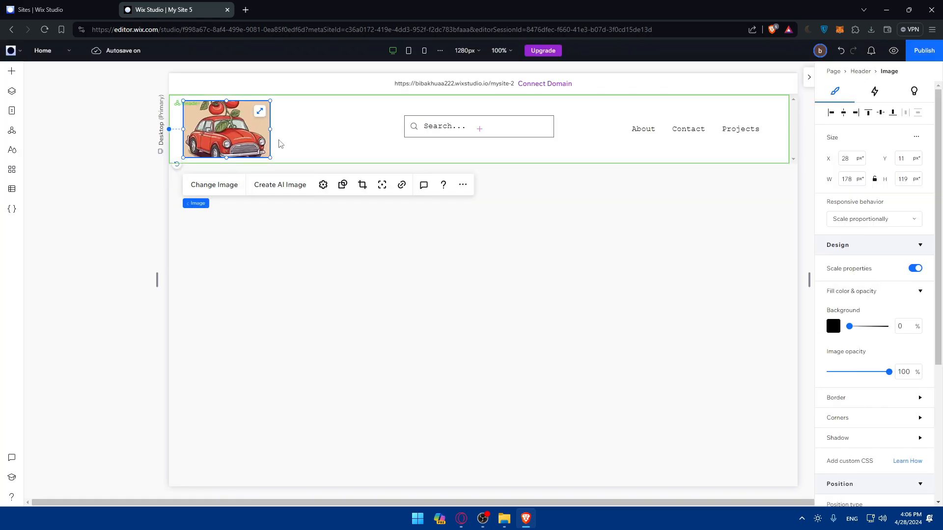
Step: Set the car image's display mode to Fit to bounding box in its image settings
left_click(323, 186)
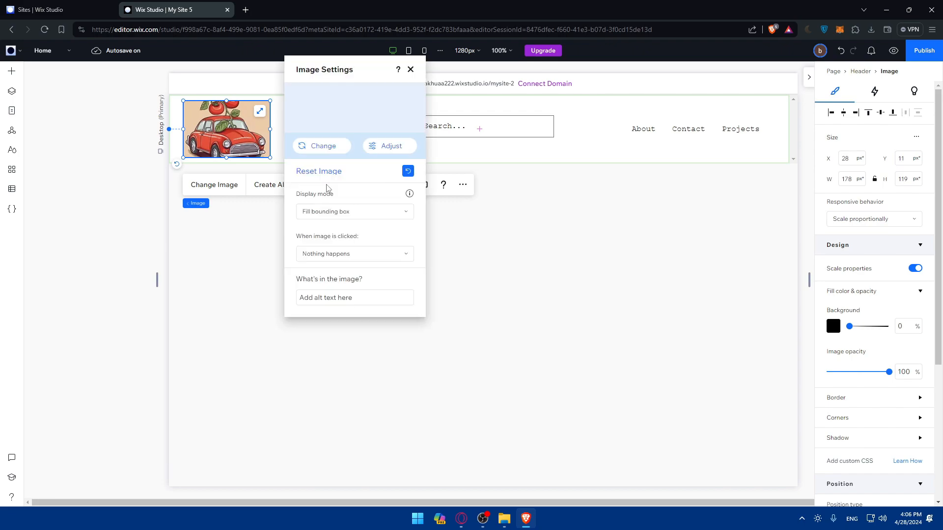
left_click(348, 213)
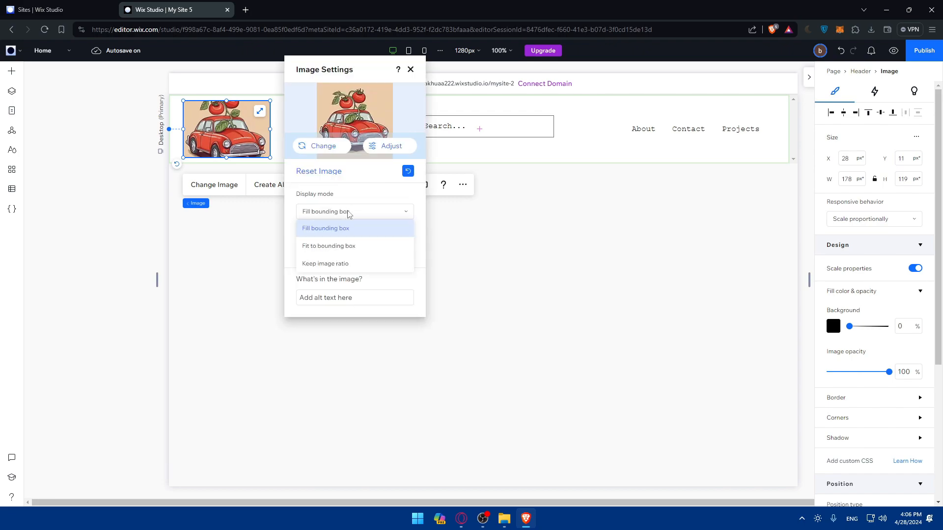
left_click(353, 247)
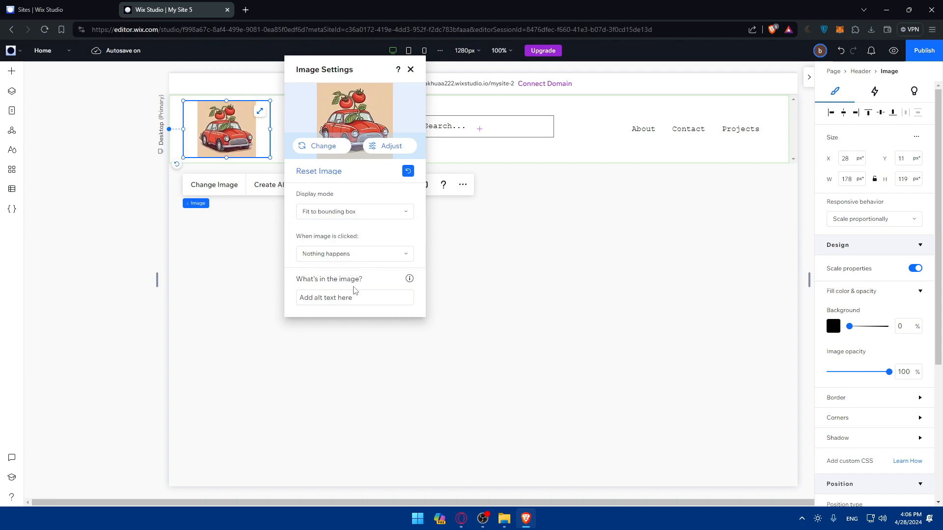
left_click(342, 259)
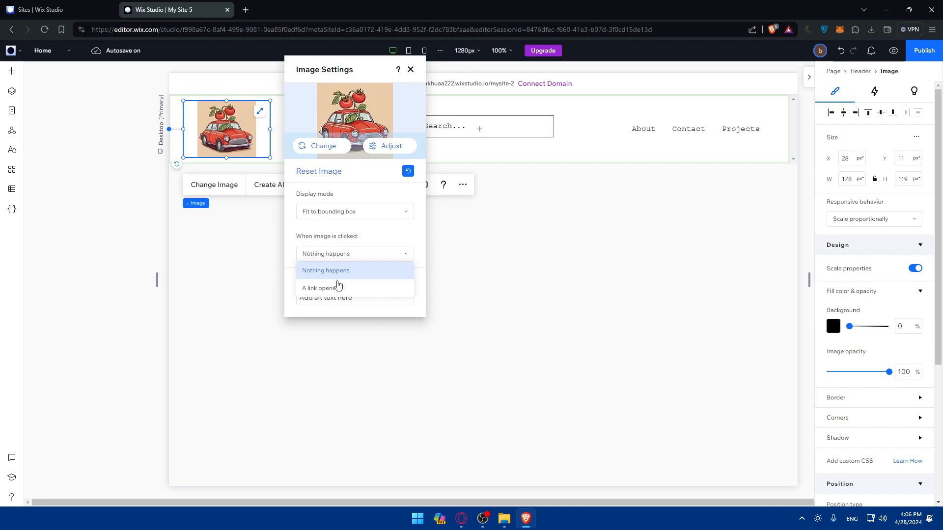
left_click(363, 189)
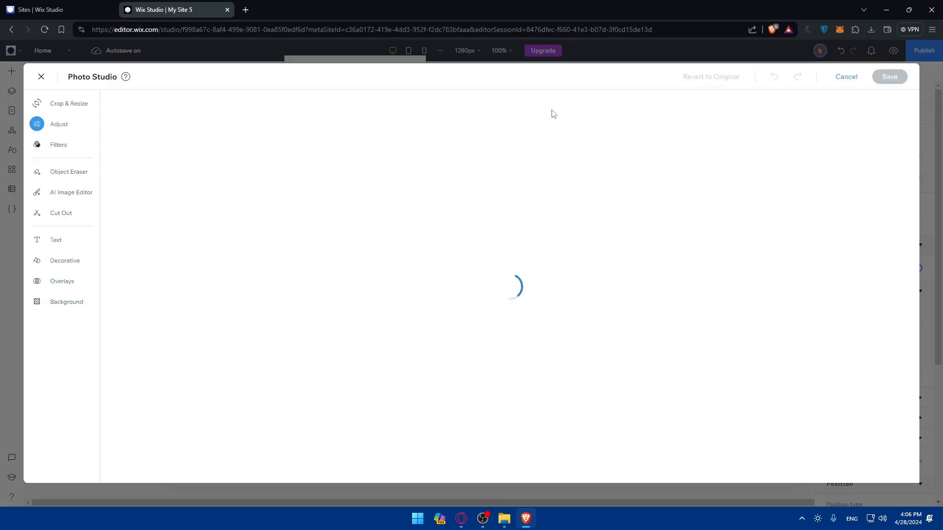
left_click(847, 77)
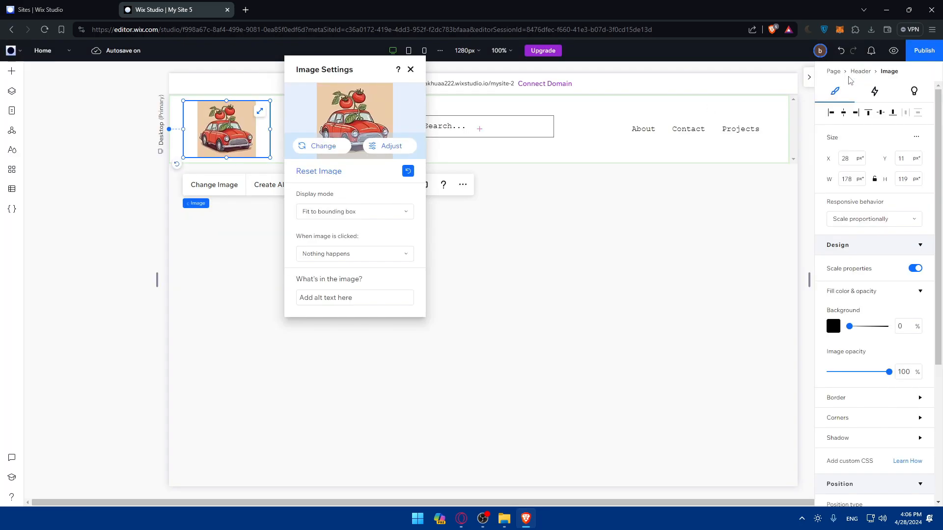
Step: Crop the car image with a frame of about 209 × 139 px, repositioning the picture inside it, and apply the crop
left_click(236, 136)
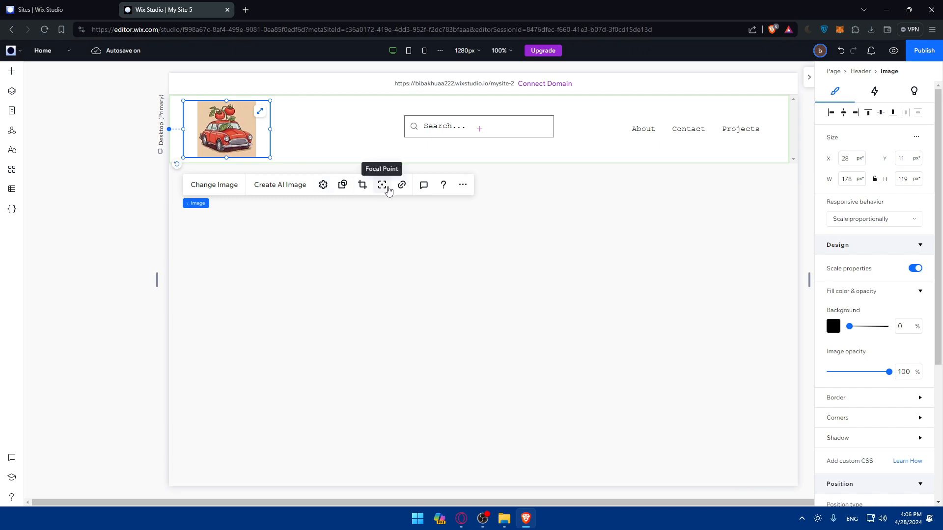
left_click(363, 188)
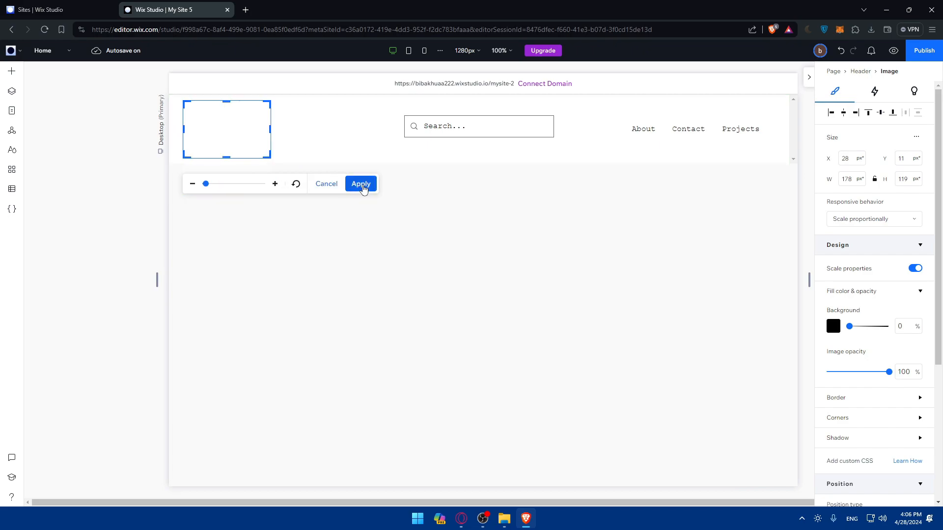
left_click_drag(269, 157, 272, 179)
left_click_drag(246, 128, 246, 114)
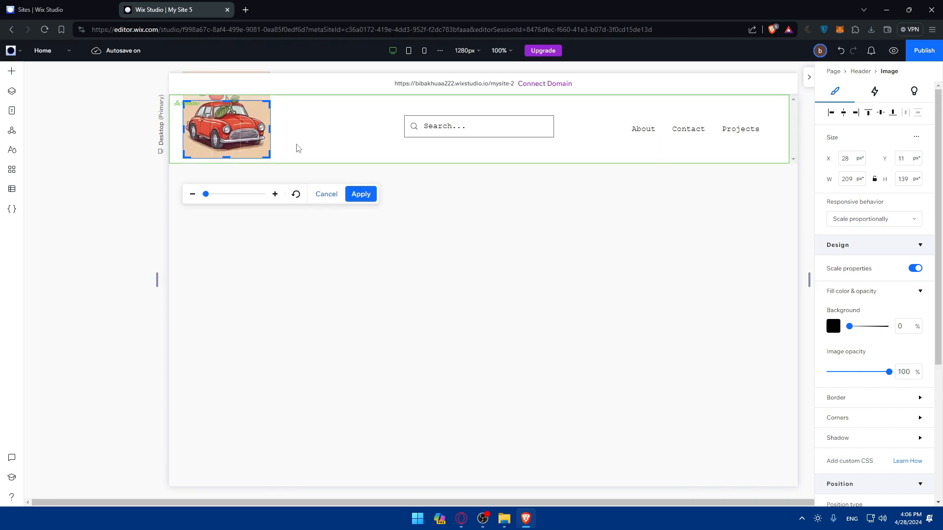
left_click(361, 194)
Step: Enlarge the car image to about 283 × 189 px in a taller header, and stretch the image to fill the header
left_click_drag(285, 168, 355, 199)
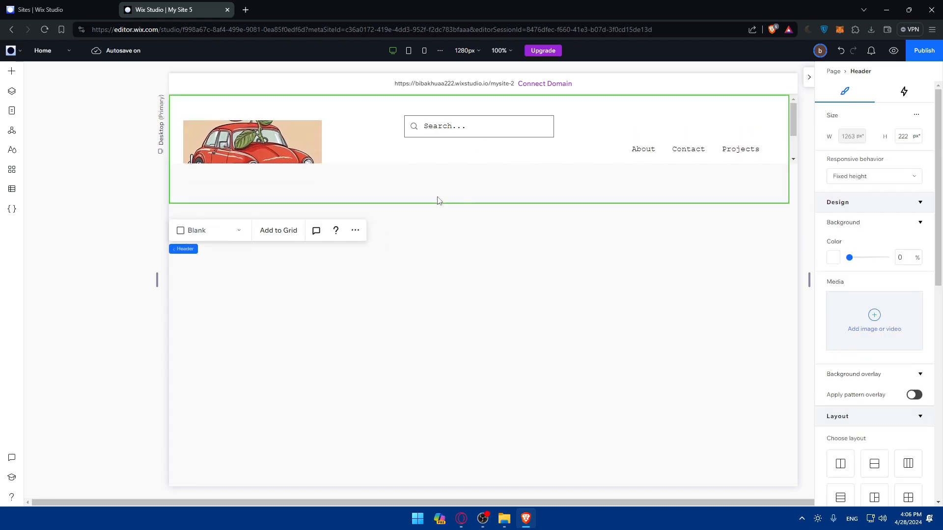
left_click(278, 151)
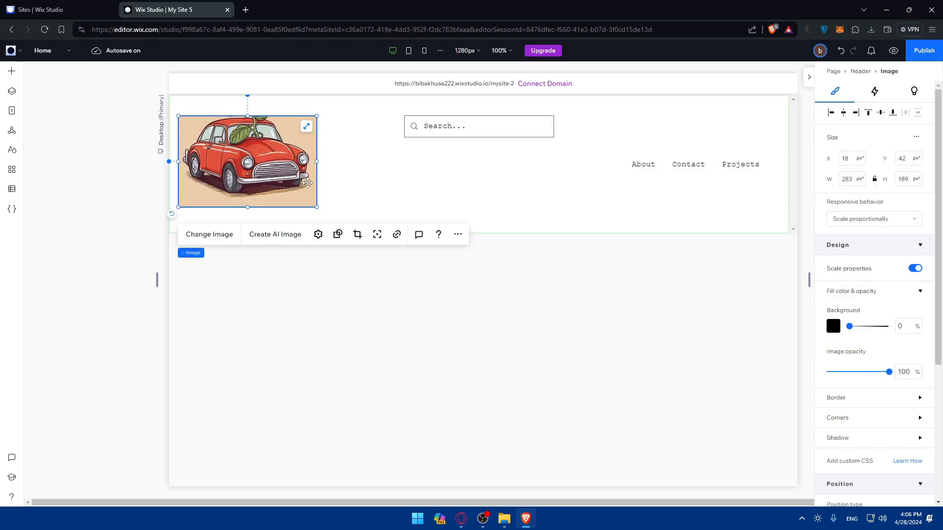
left_click(308, 129)
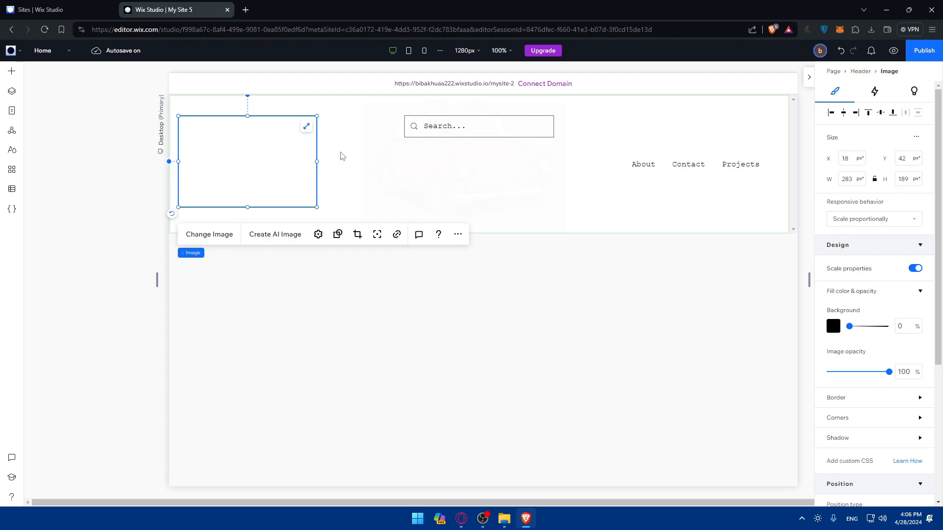
key("Escape")
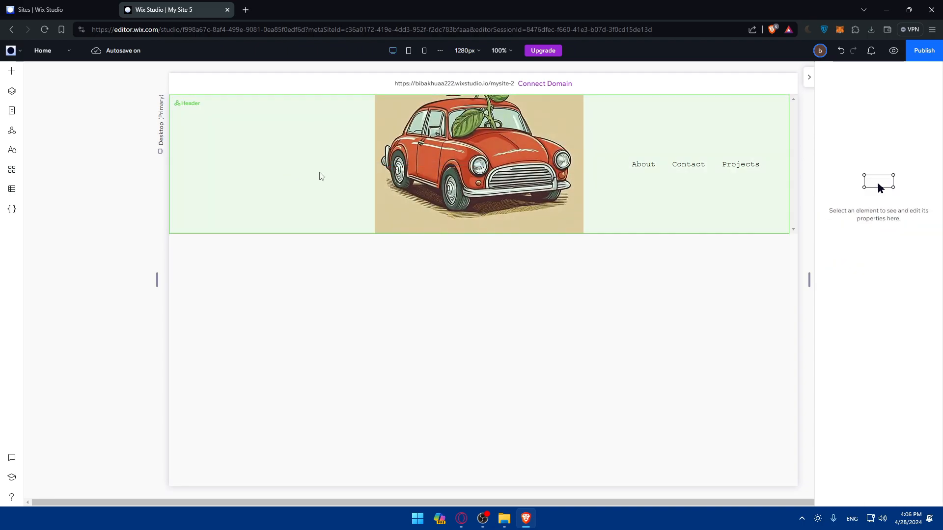